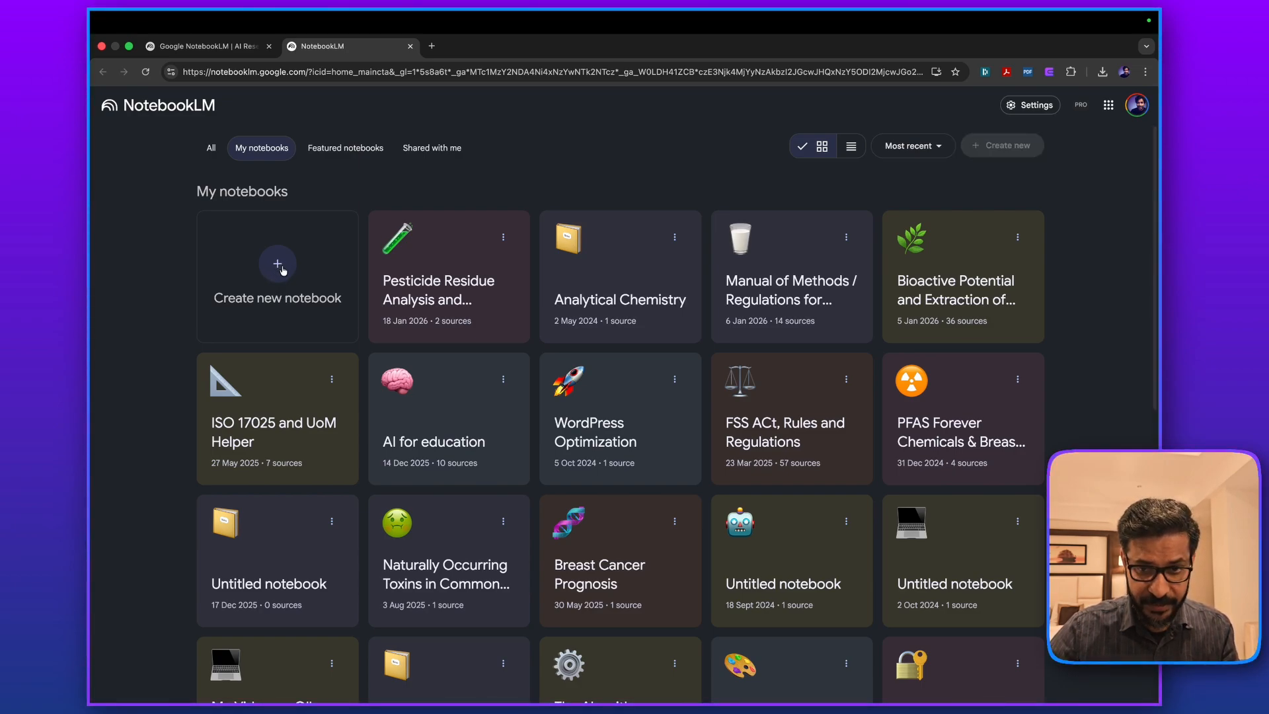
Step: Create a new notebook, view the copied-text source option and dismiss it without adding any text
left_click(278, 265)
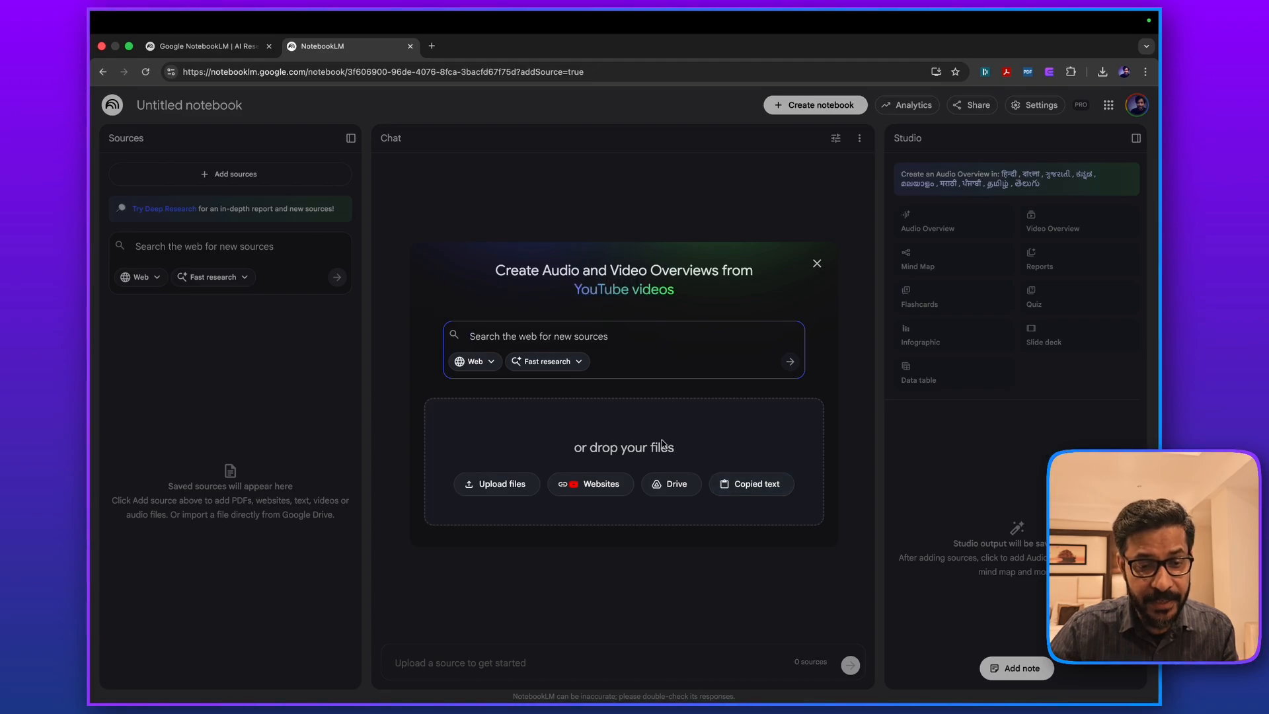
left_click(735, 485)
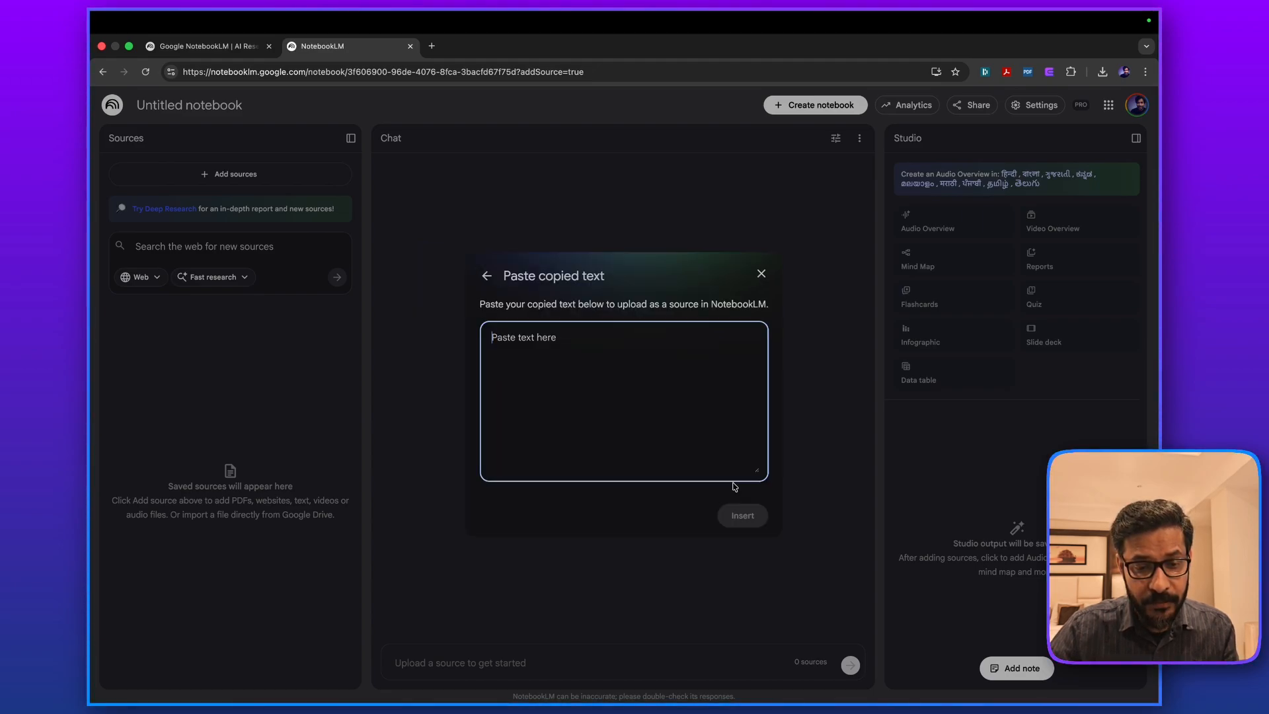
left_click(762, 273)
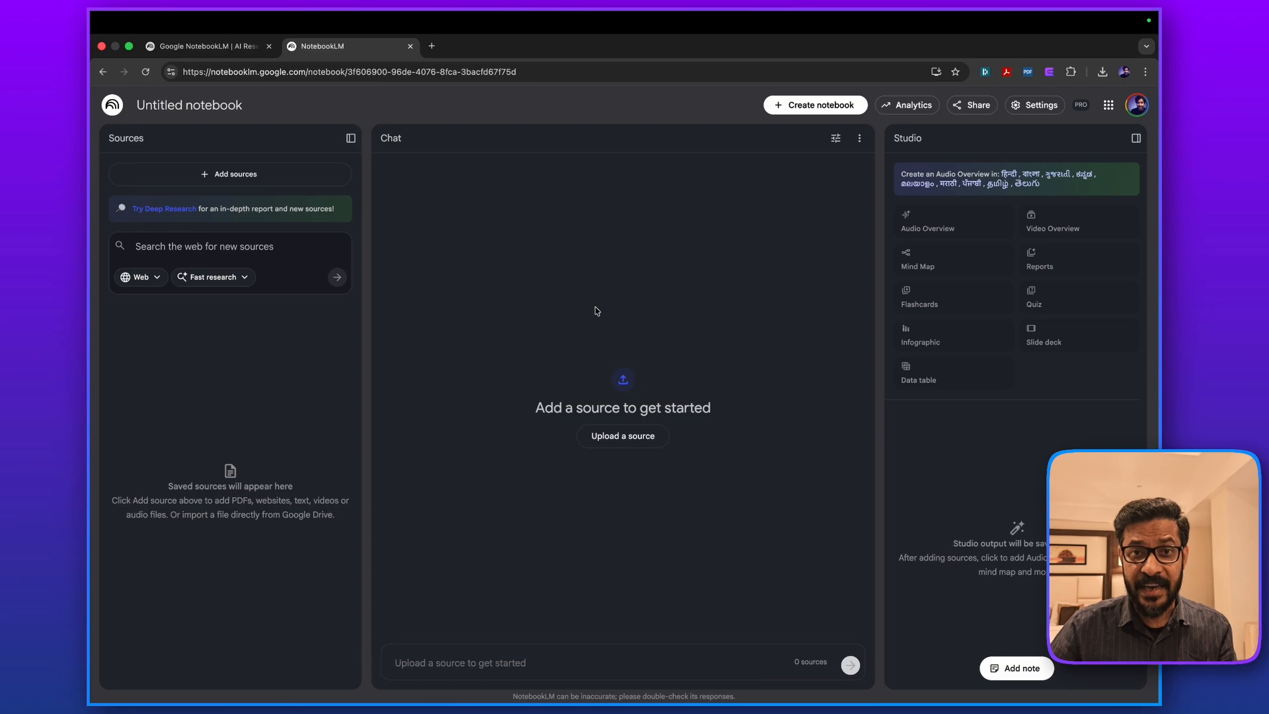
Step: Upload FOOD-ACT.pdf from the Act folder inside Desktop's FSSAI_Reg folder as a notebook source
left_click(623, 437)
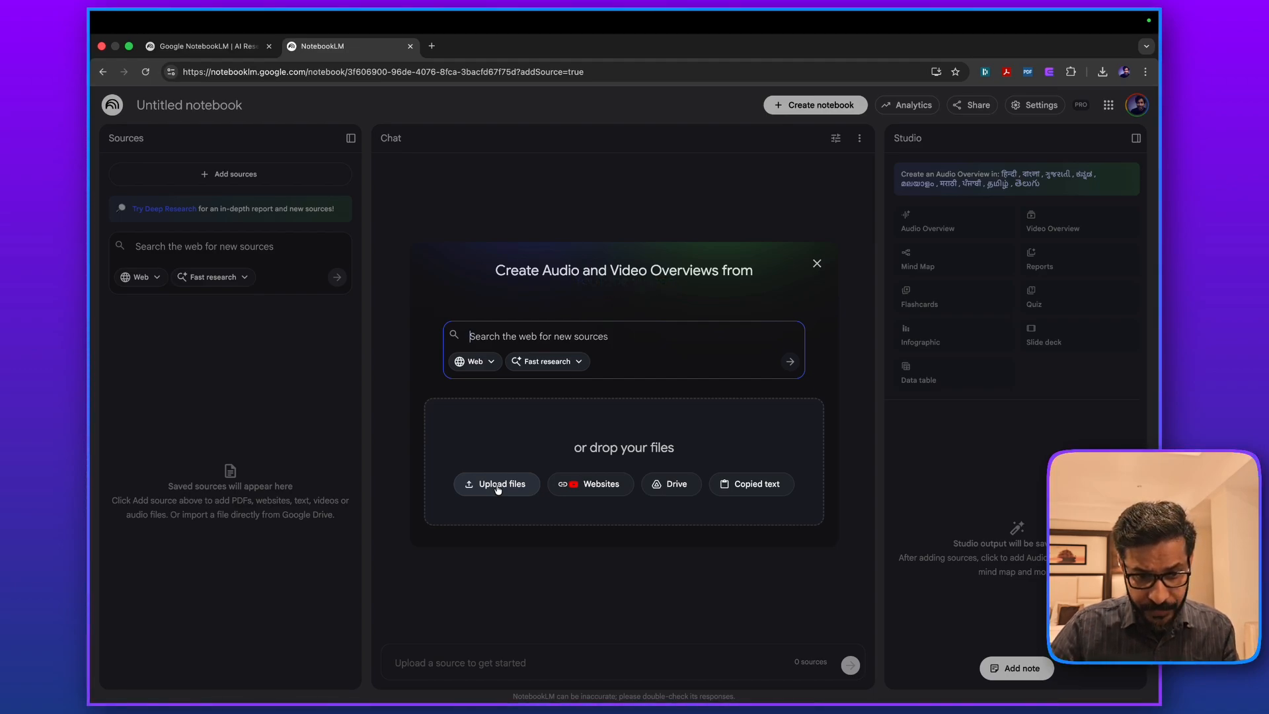
left_click(498, 484)
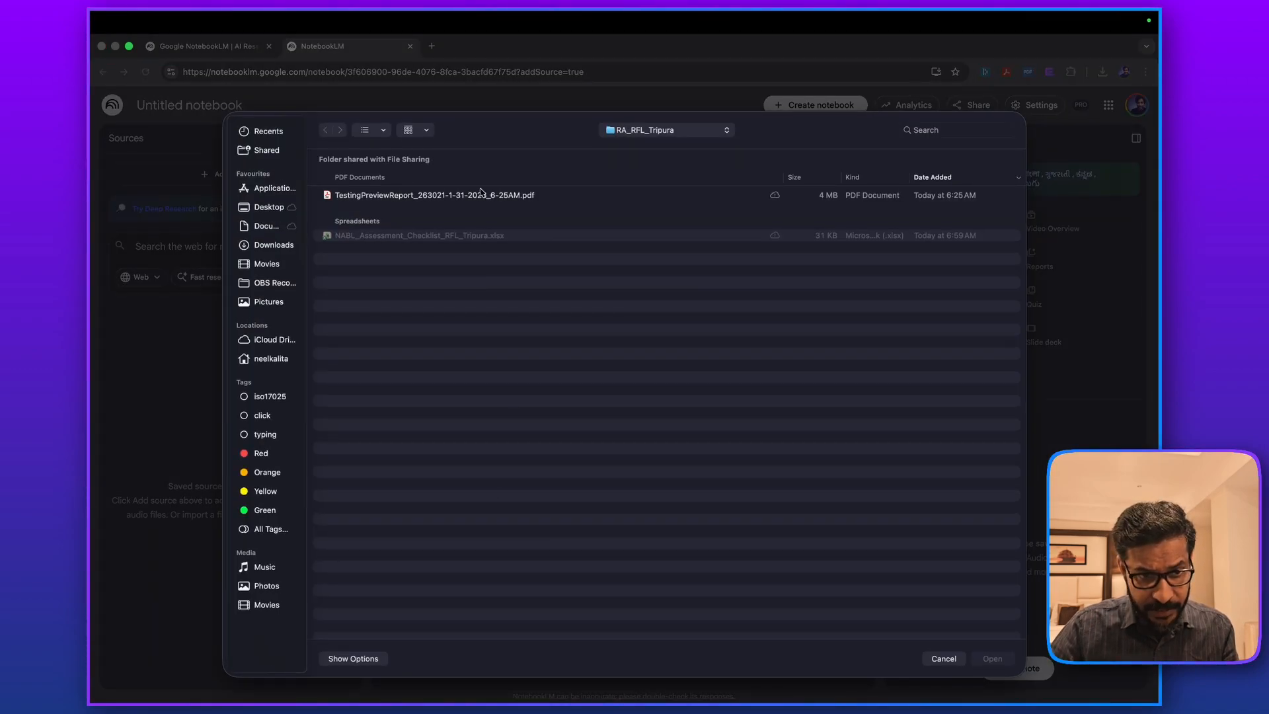
left_click(259, 208)
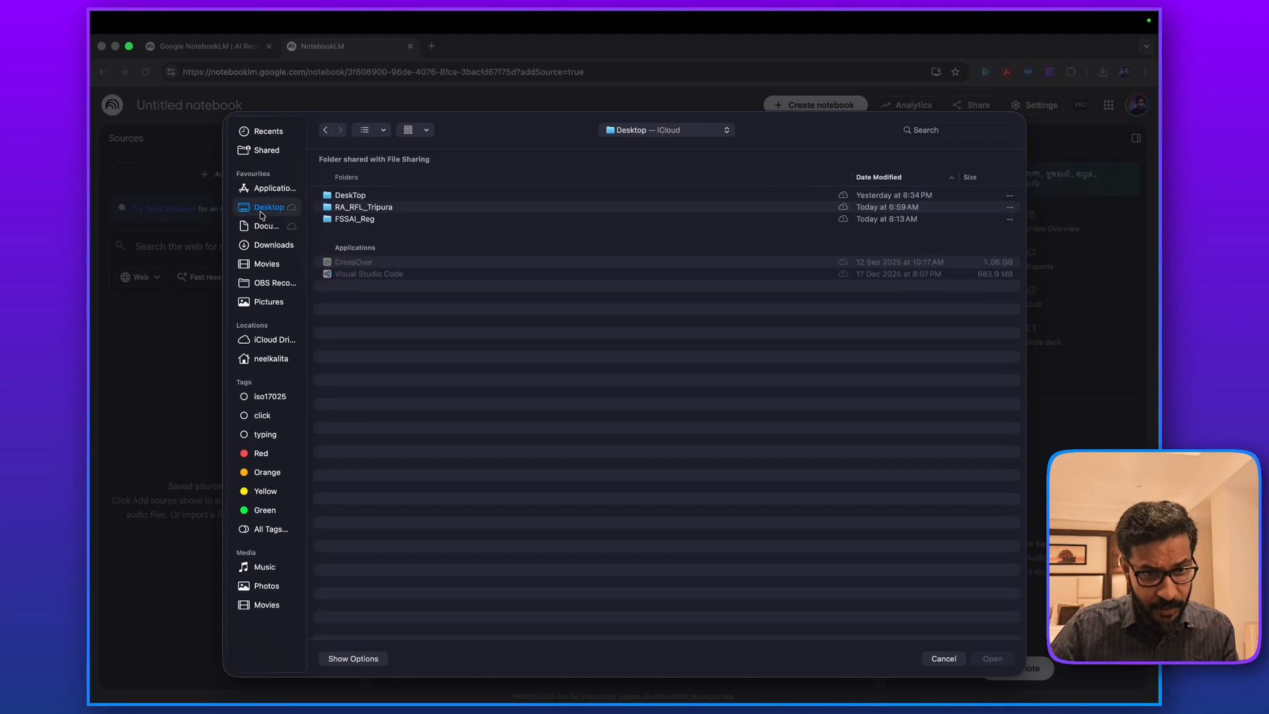
double_click(355, 219)
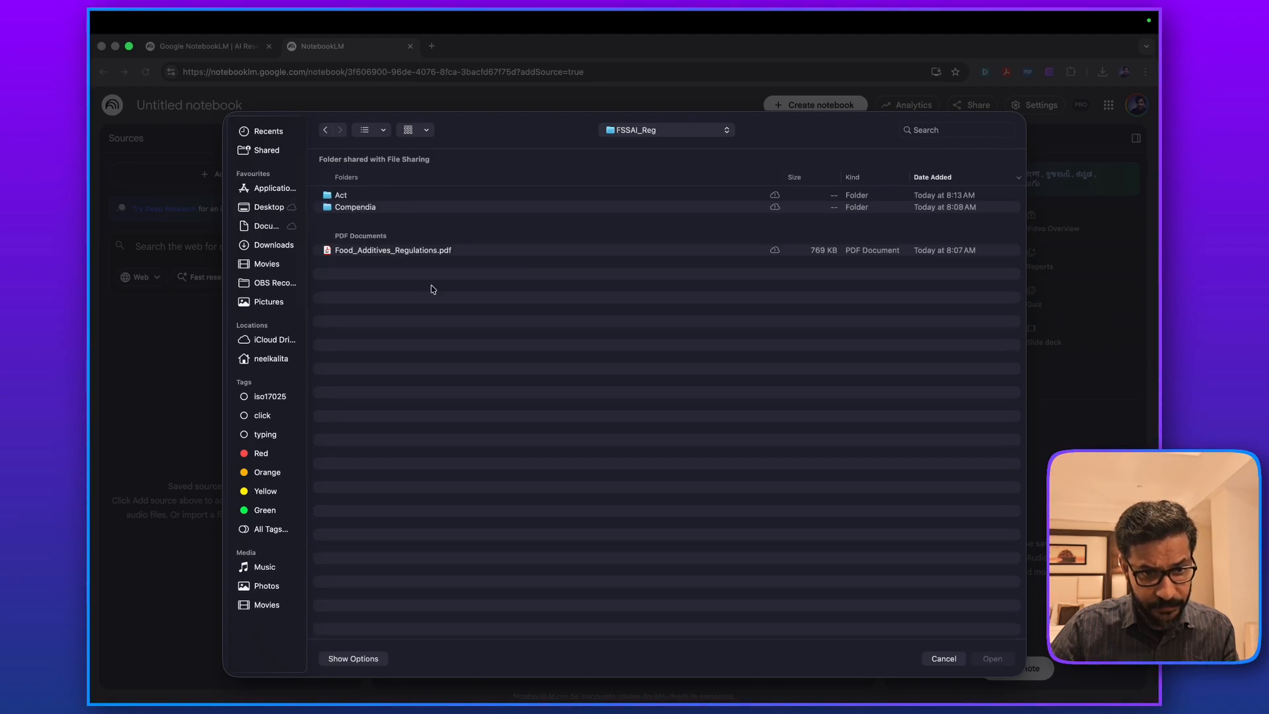
double_click(341, 197)
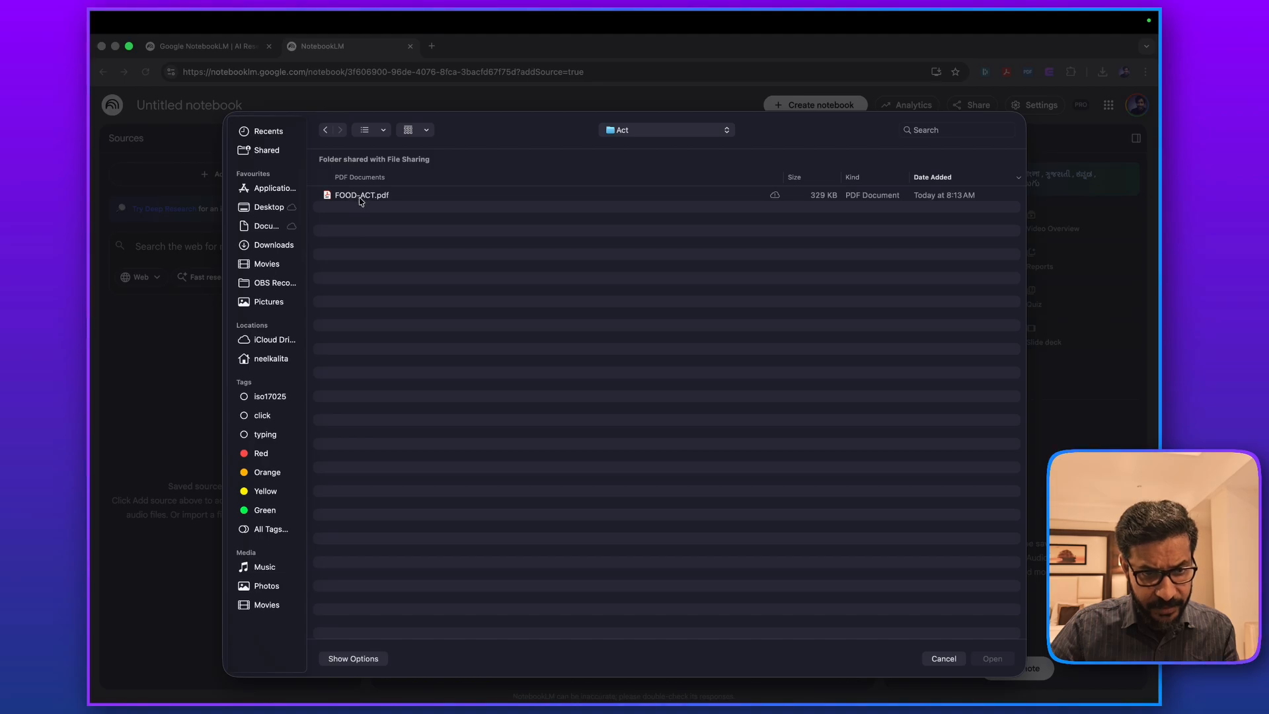
left_click(370, 201)
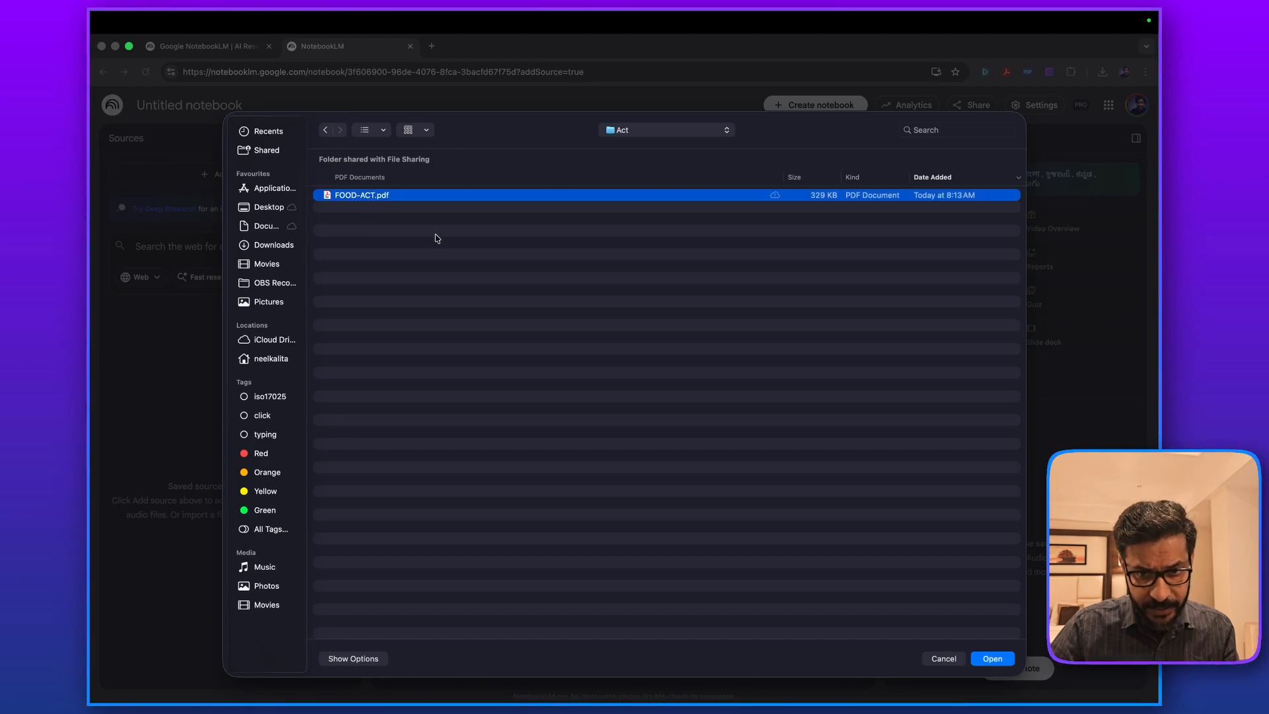
left_click(992, 658)
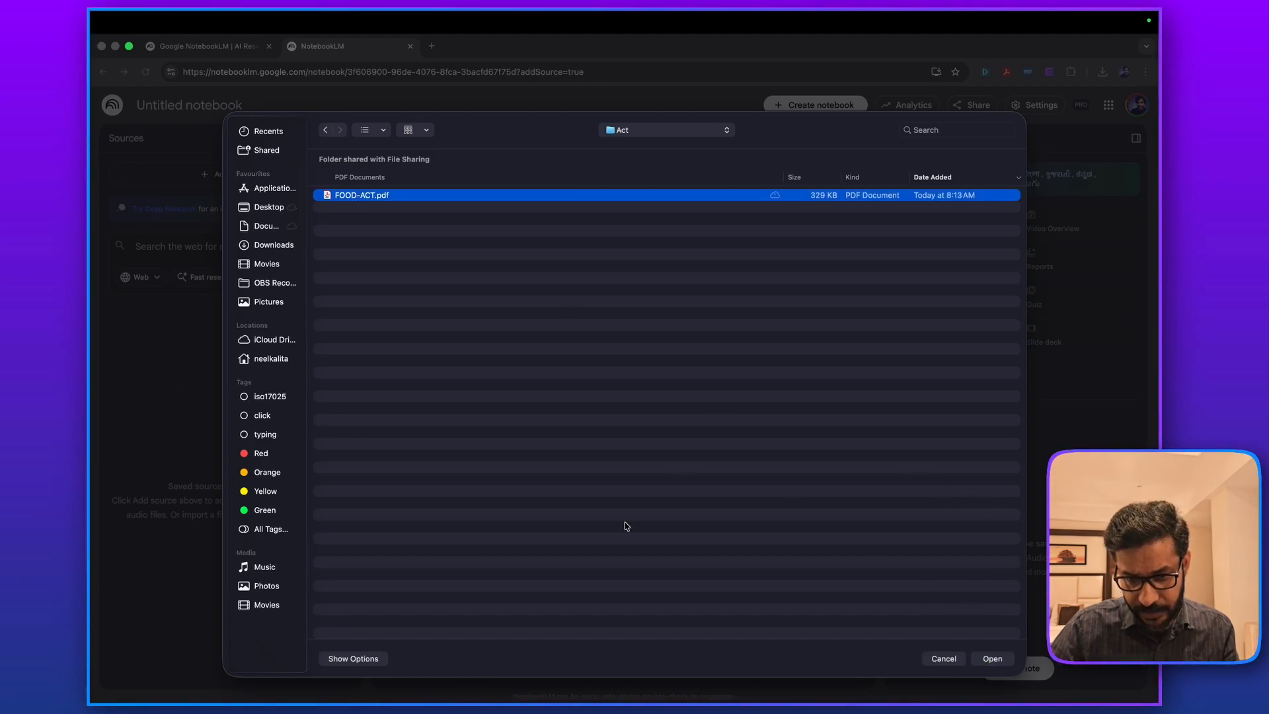
left_click(991, 658)
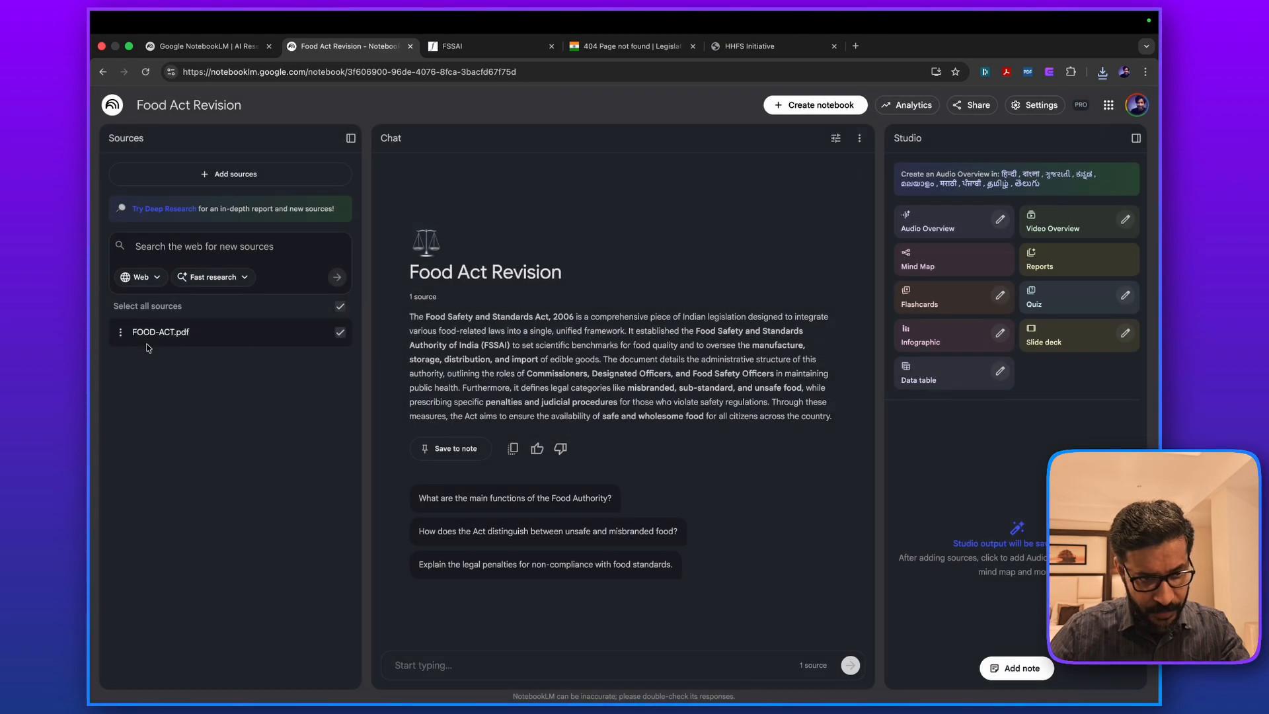
Step: Open the FOOD-ACT.pdf source guide and highlight the notebook's summary text to review it
left_click(159, 331)
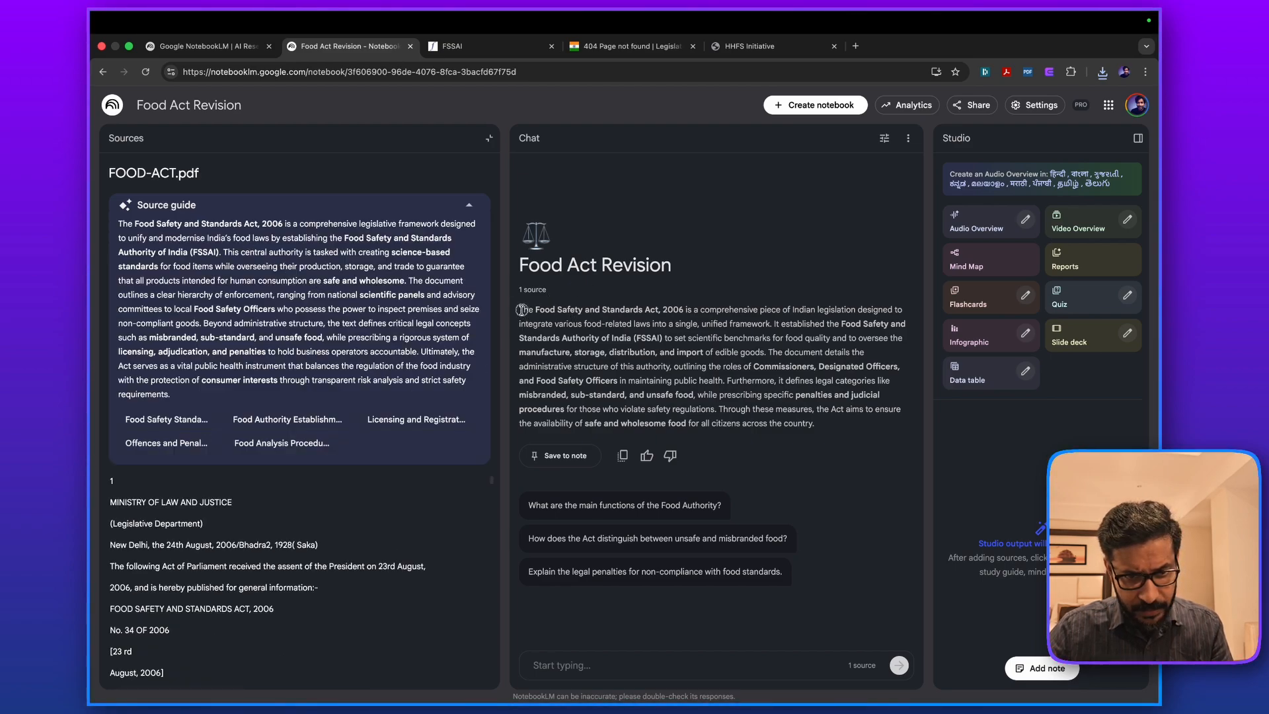
left_click_drag(521, 309, 854, 446)
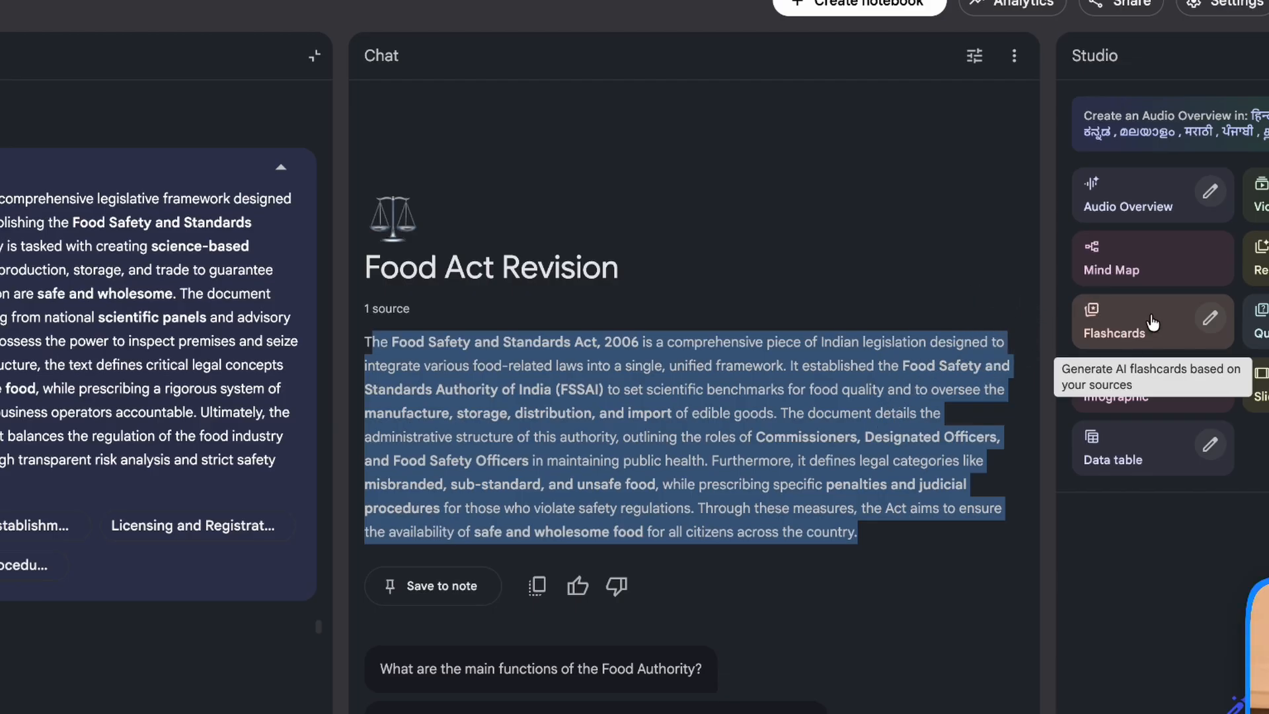
Step: Open the flashcard customisation, try the card-count and difficulty options, and settle on Standard cards with Medium difficulty
left_click(1218, 321)
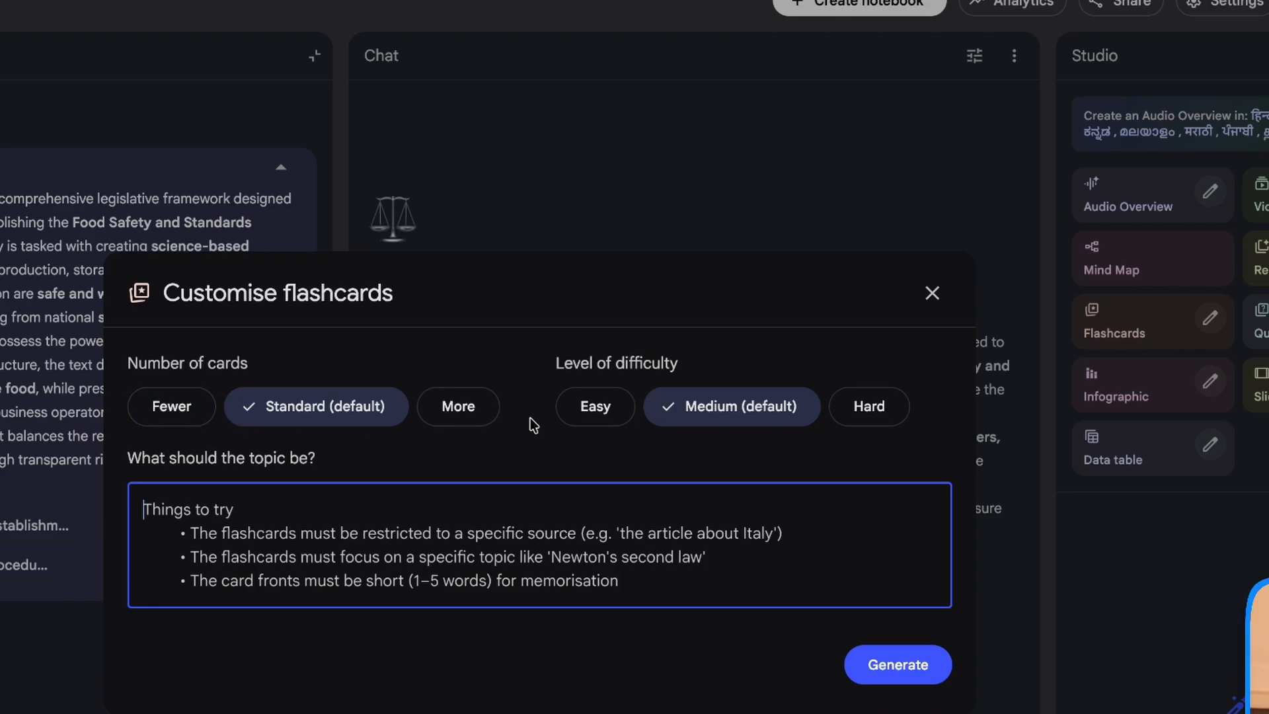
left_click(468, 410)
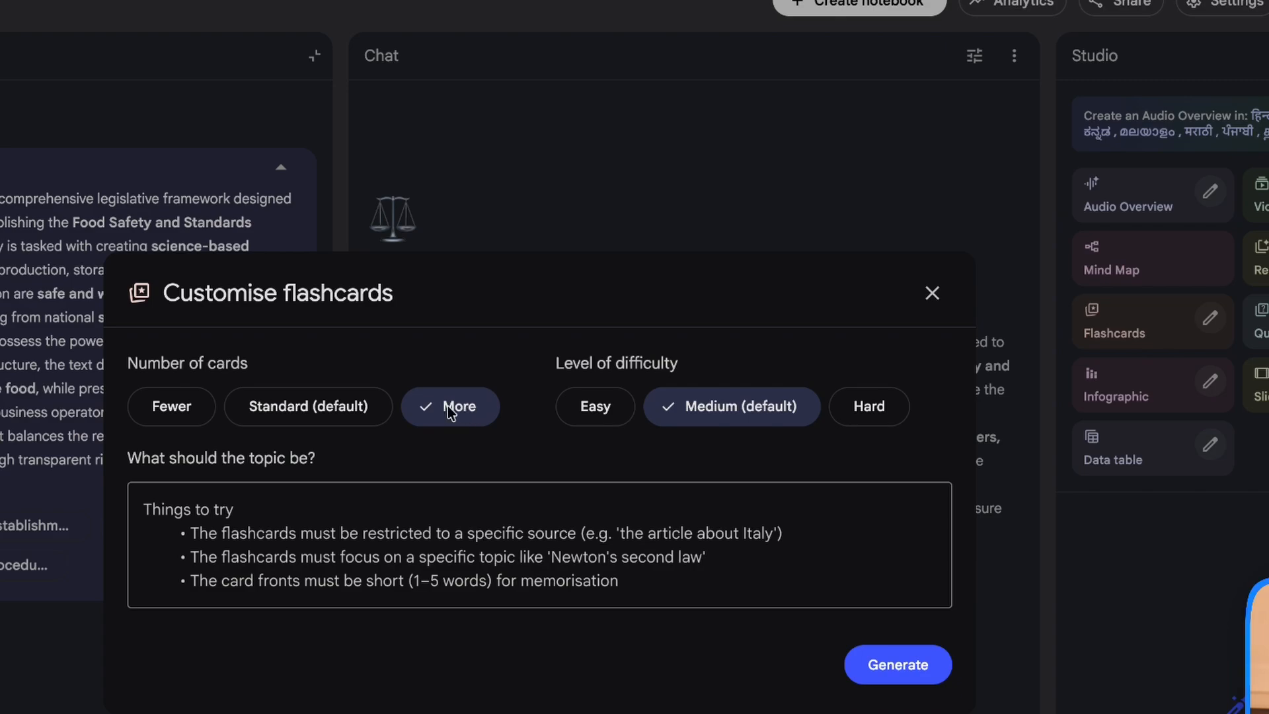
left_click(167, 411)
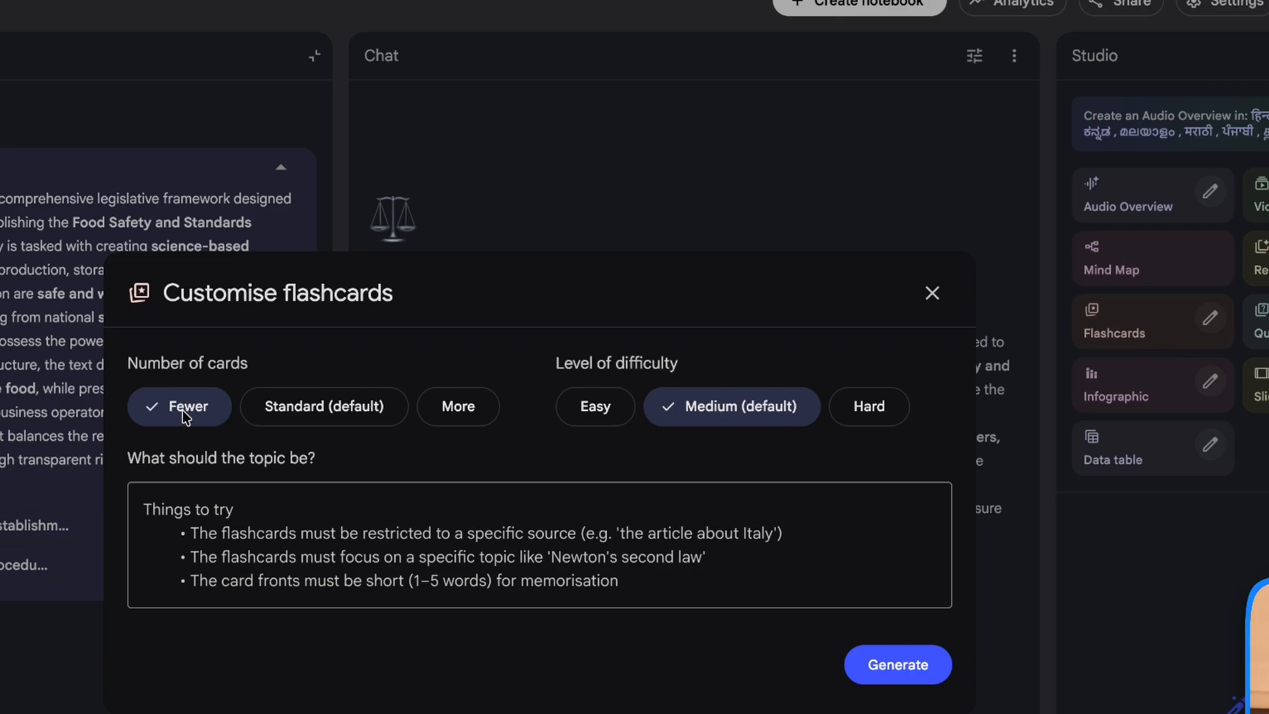
left_click(329, 409)
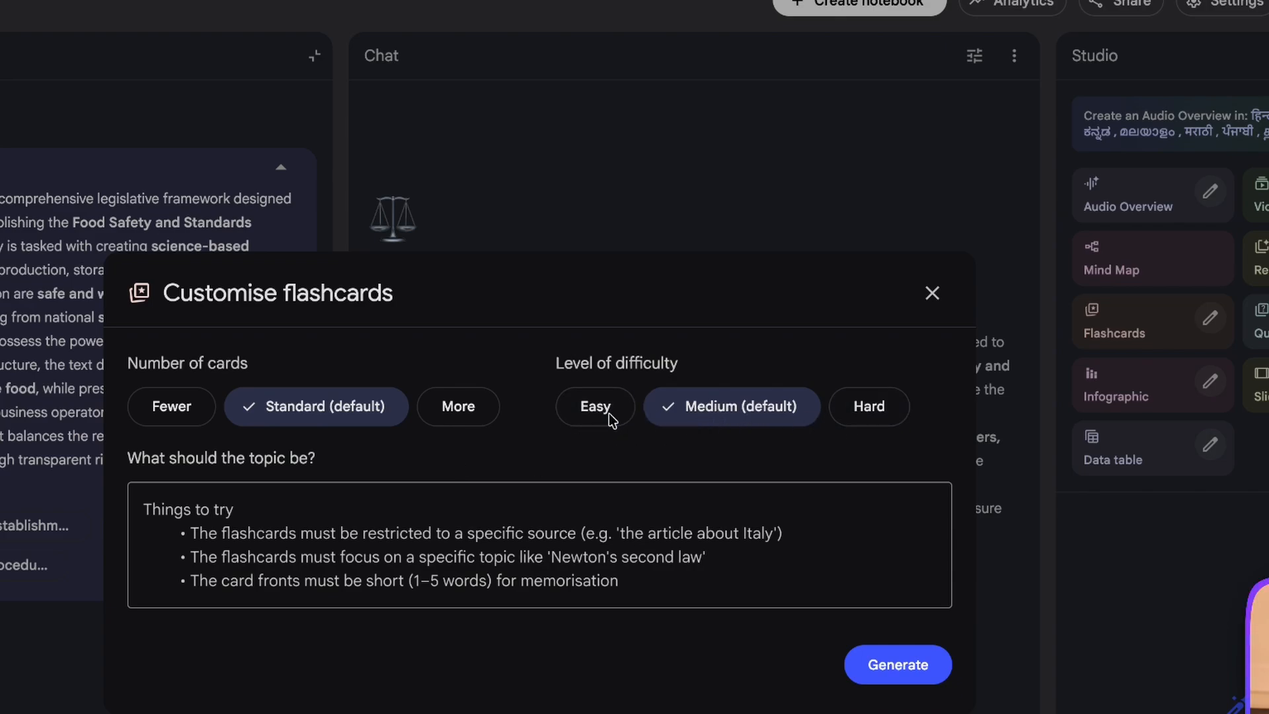
left_click(581, 410)
left_click(708, 414)
left_click(869, 423)
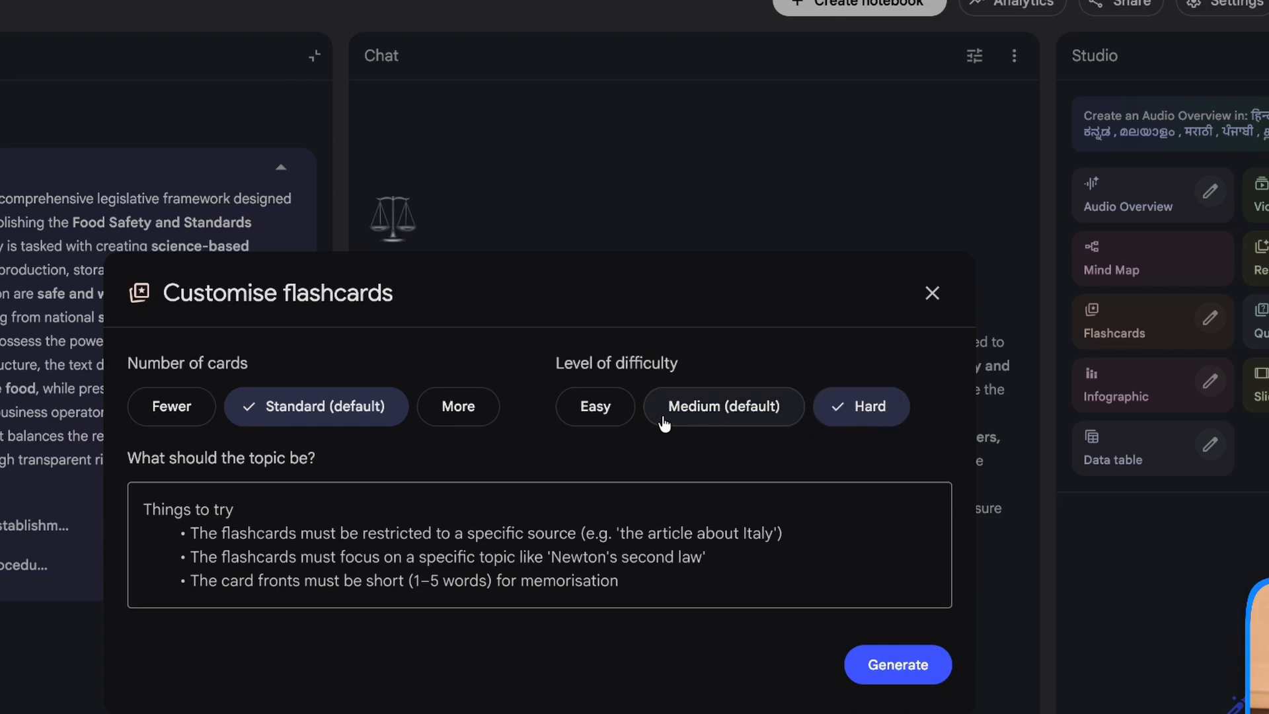
left_click(714, 416)
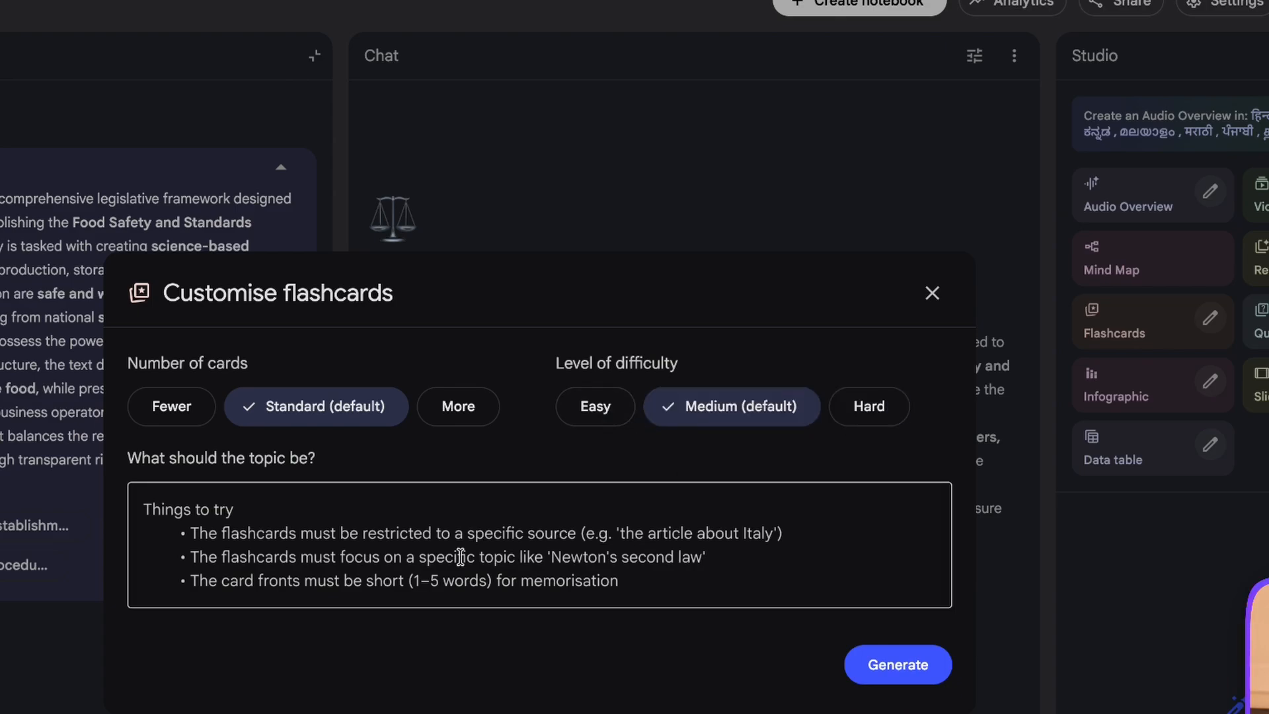
Step: Set the flashcard topic to "Flash cards for Food analyst examination" and generate the set
left_click(390, 537)
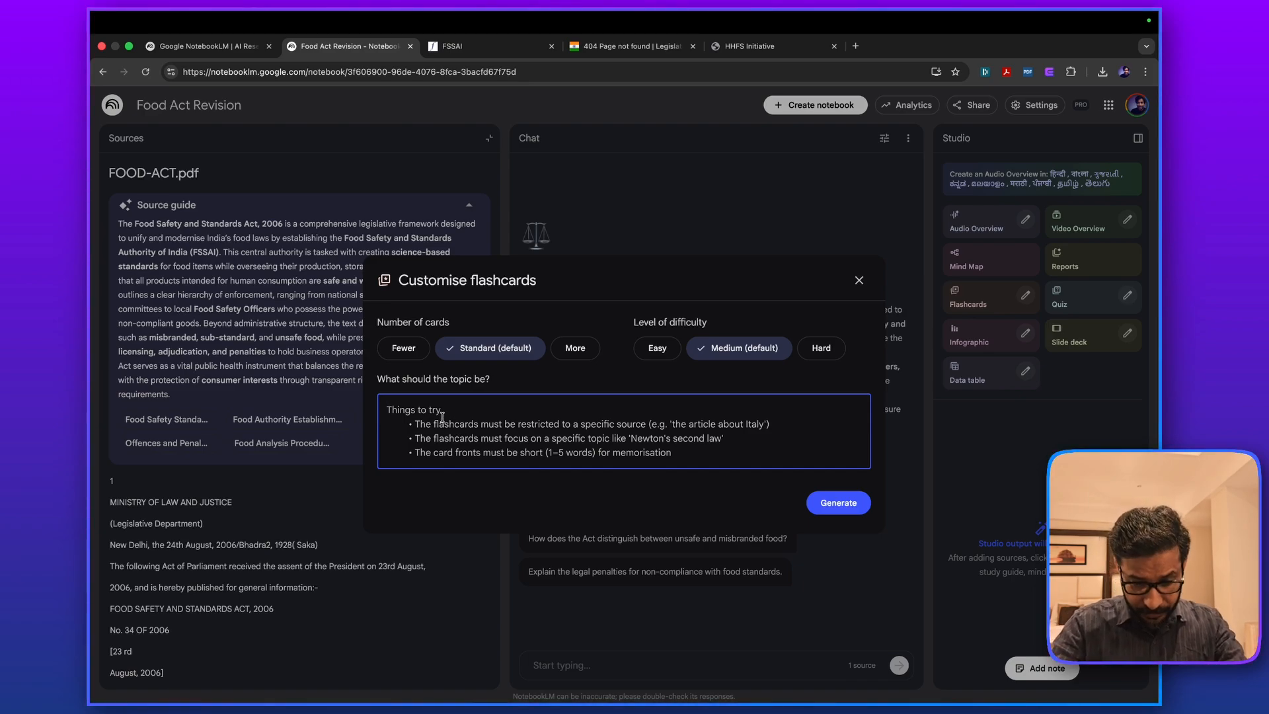
type("W")
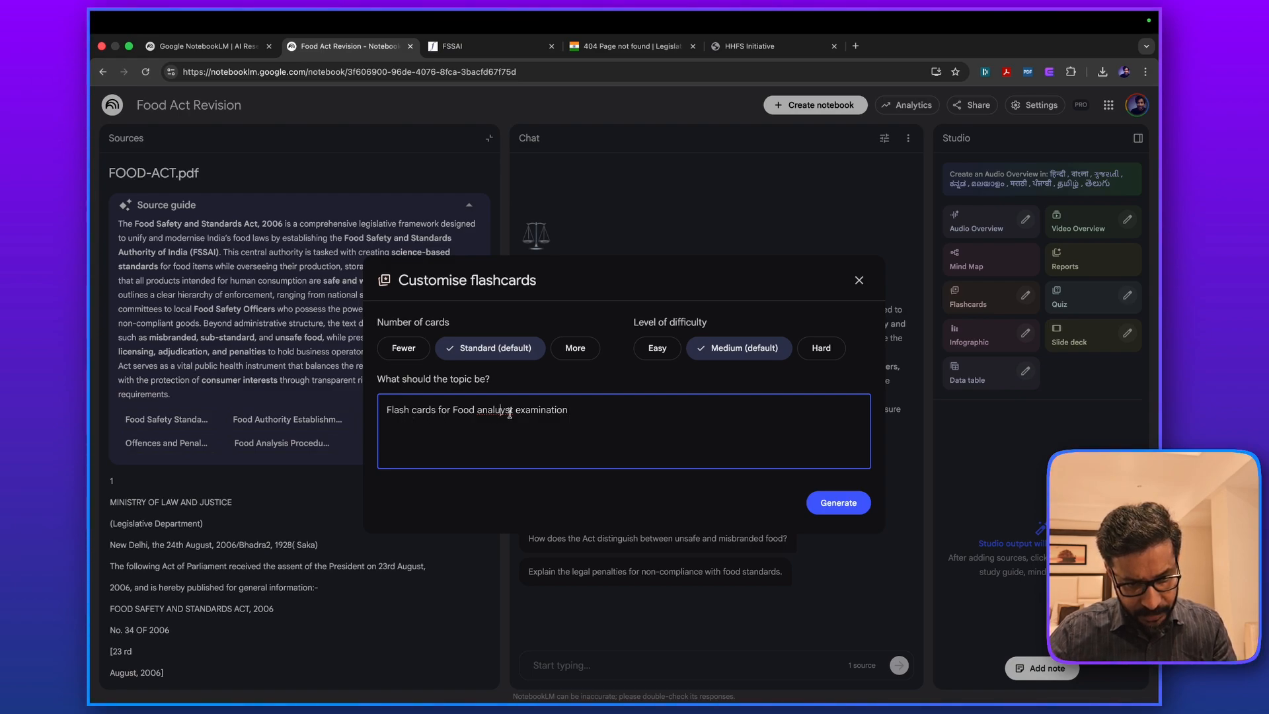
key("BackSpace")
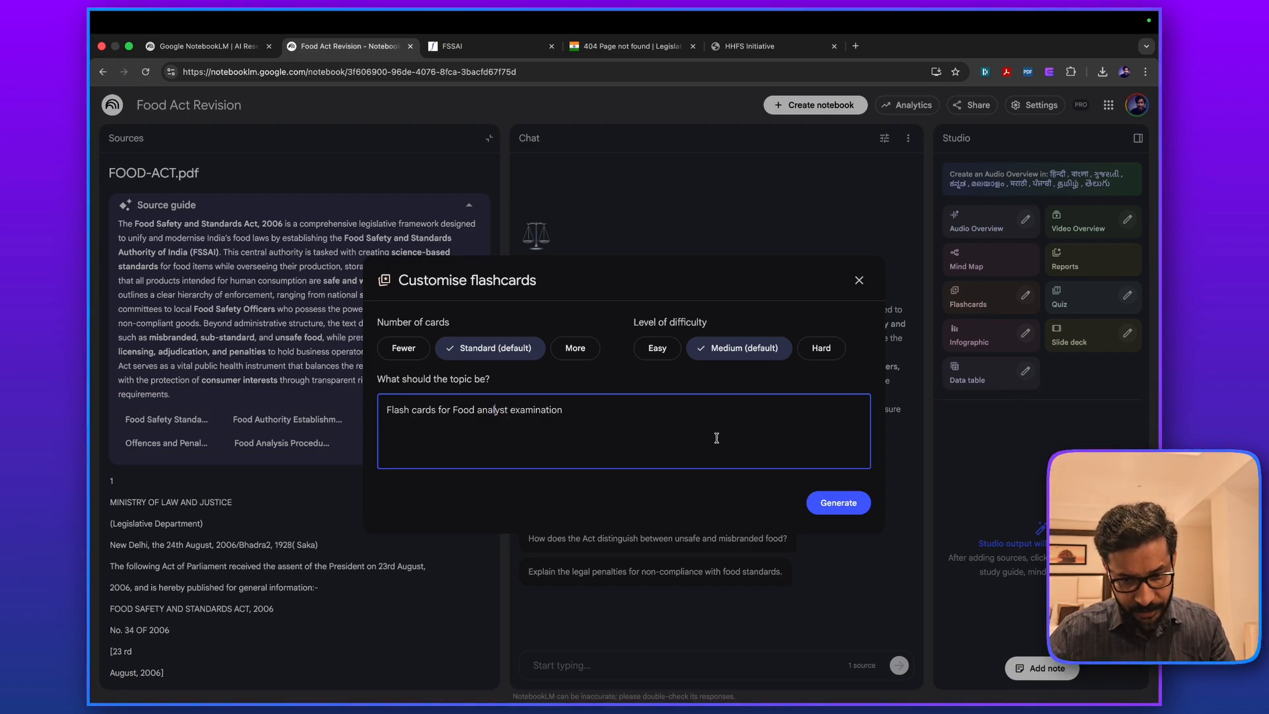
left_click(836, 503)
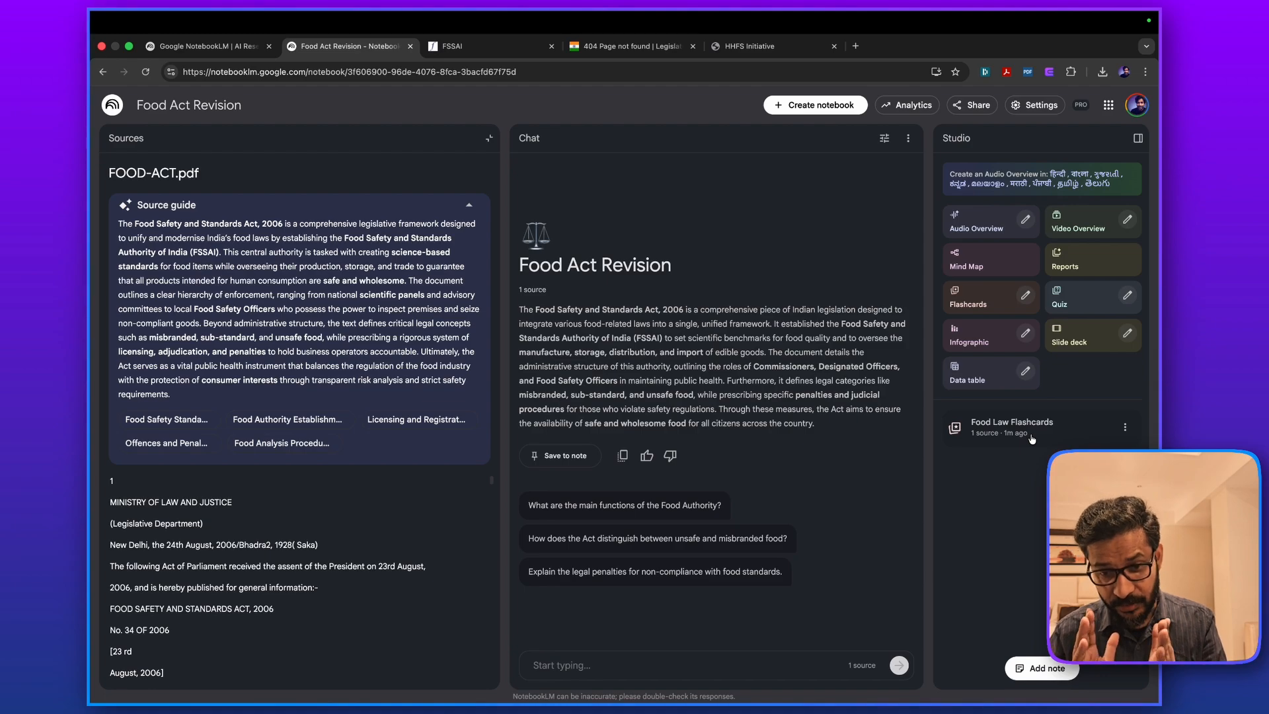
Step: Open the Food Law Flashcards and reveal the answers to the first two cards
left_click(1007, 430)
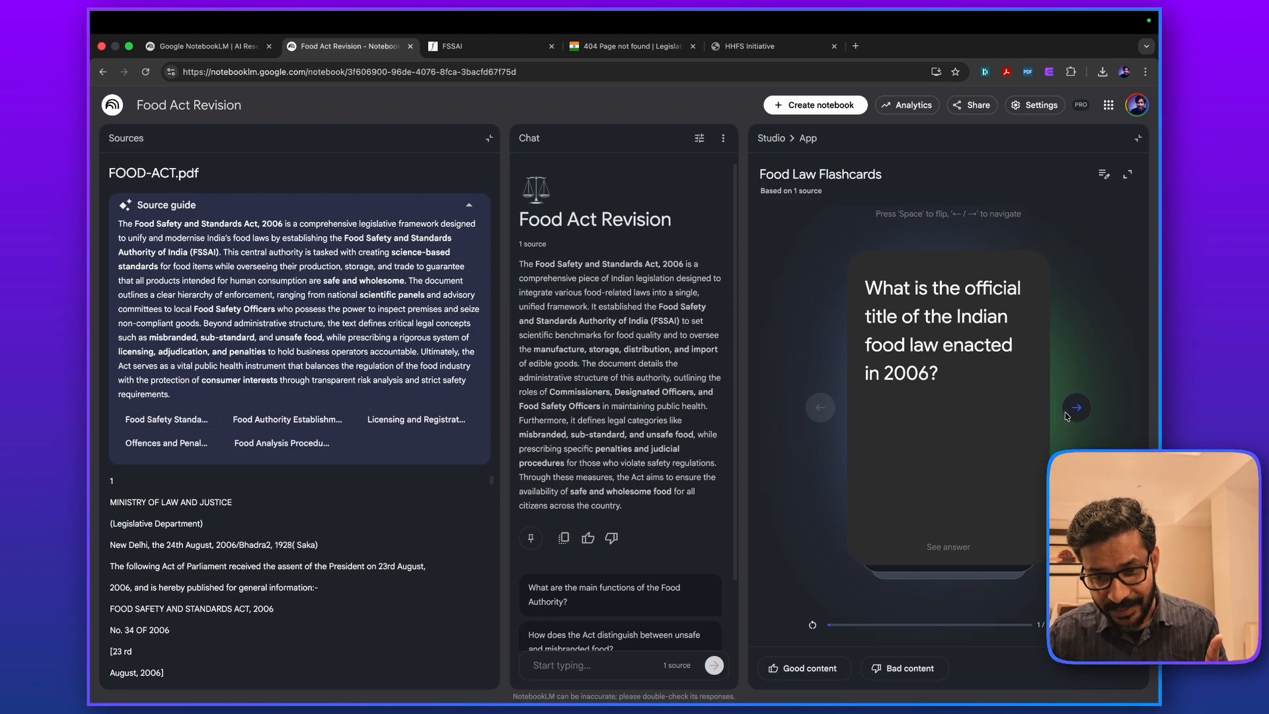
left_click(997, 428)
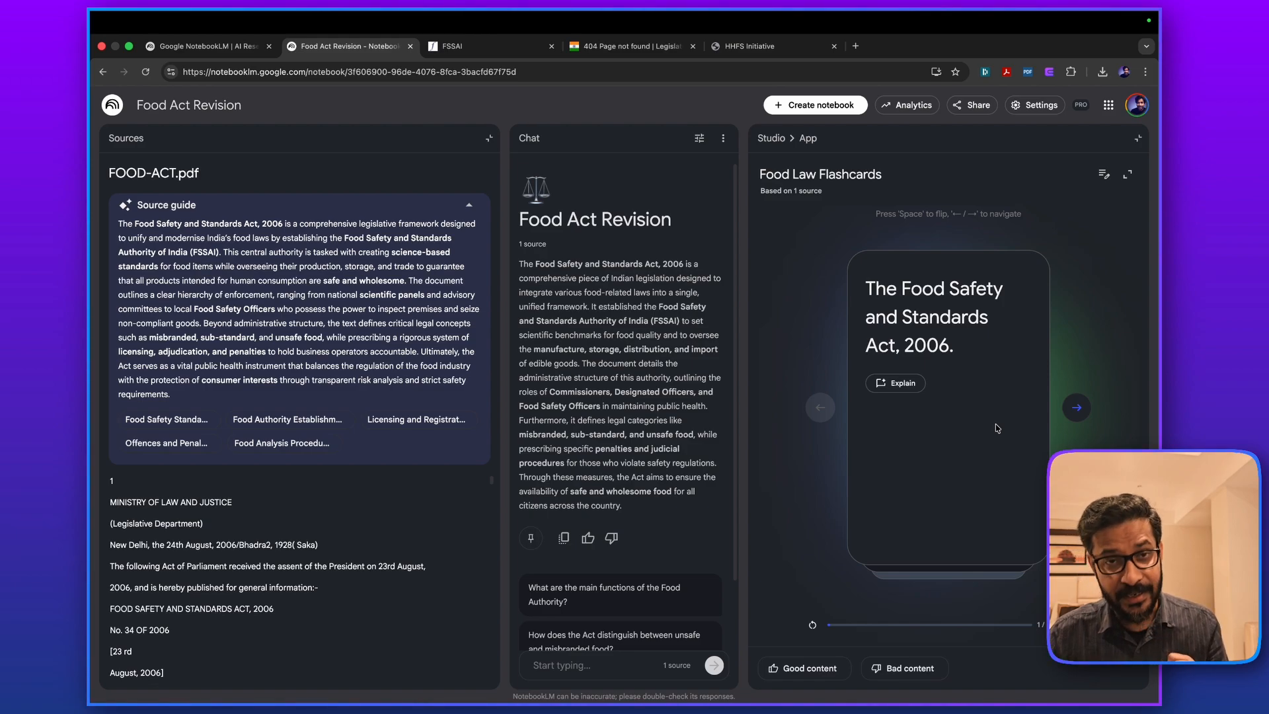
left_click(1075, 408)
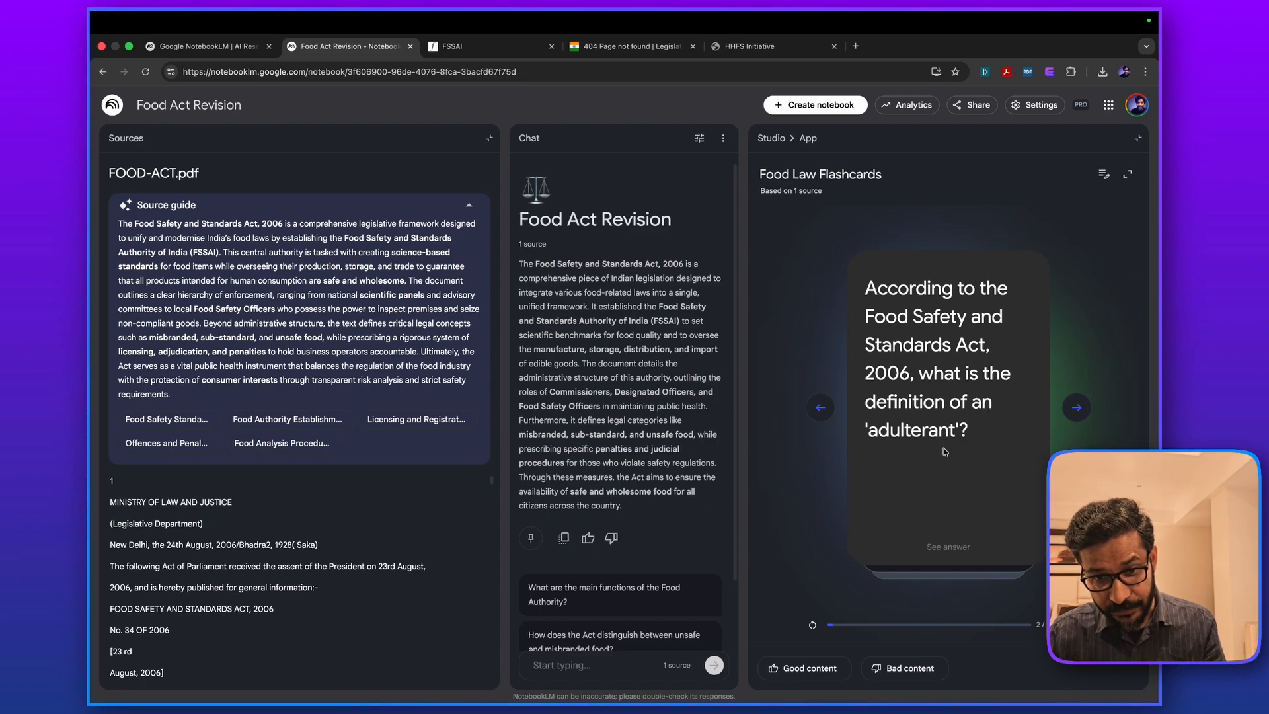
left_click(989, 450)
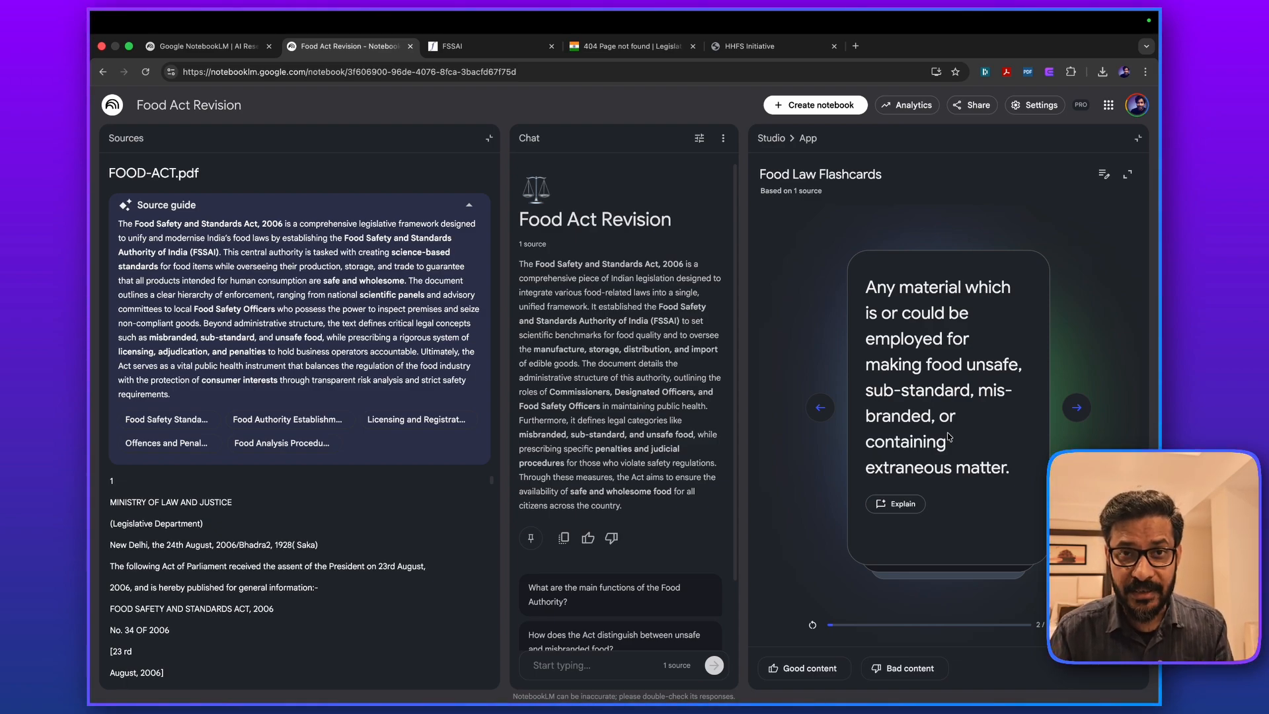
Step: Request a detailed explanation of the 'adulterant' flashcard and read the chat response to its end
left_click(900, 506)
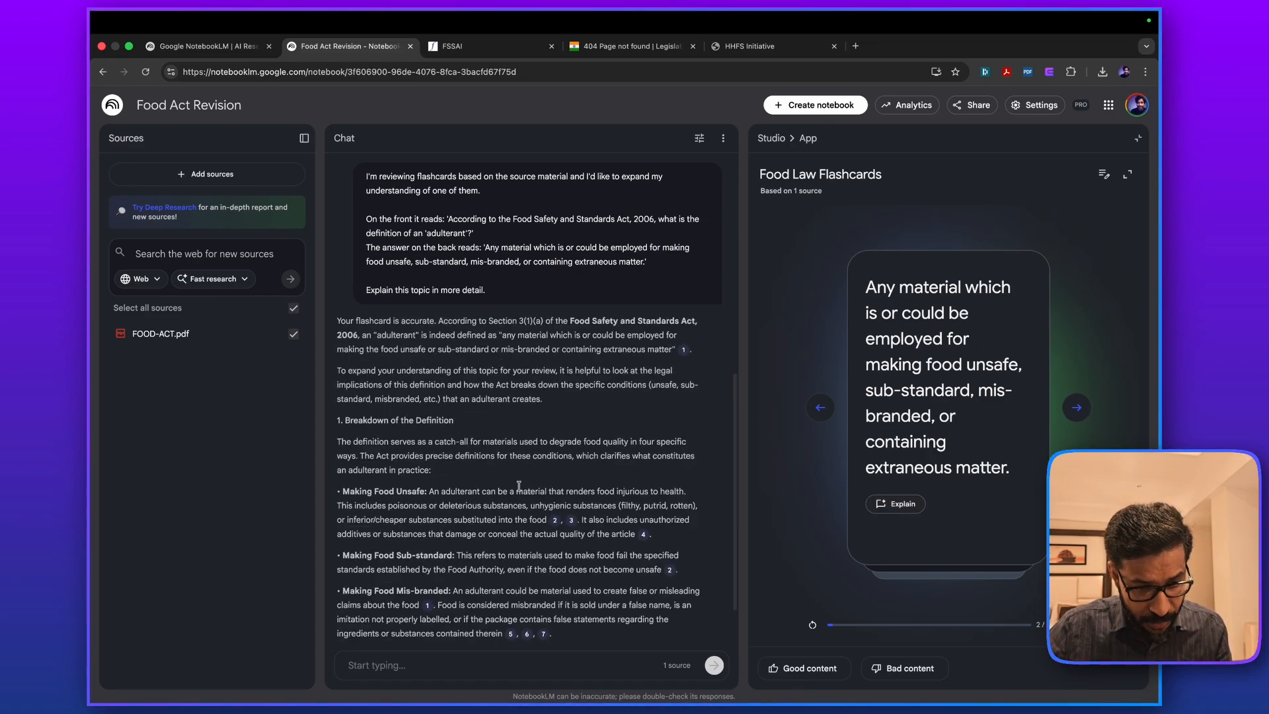
scroll(572, 460, "down", 1)
scroll(573, 460, "down", 3)
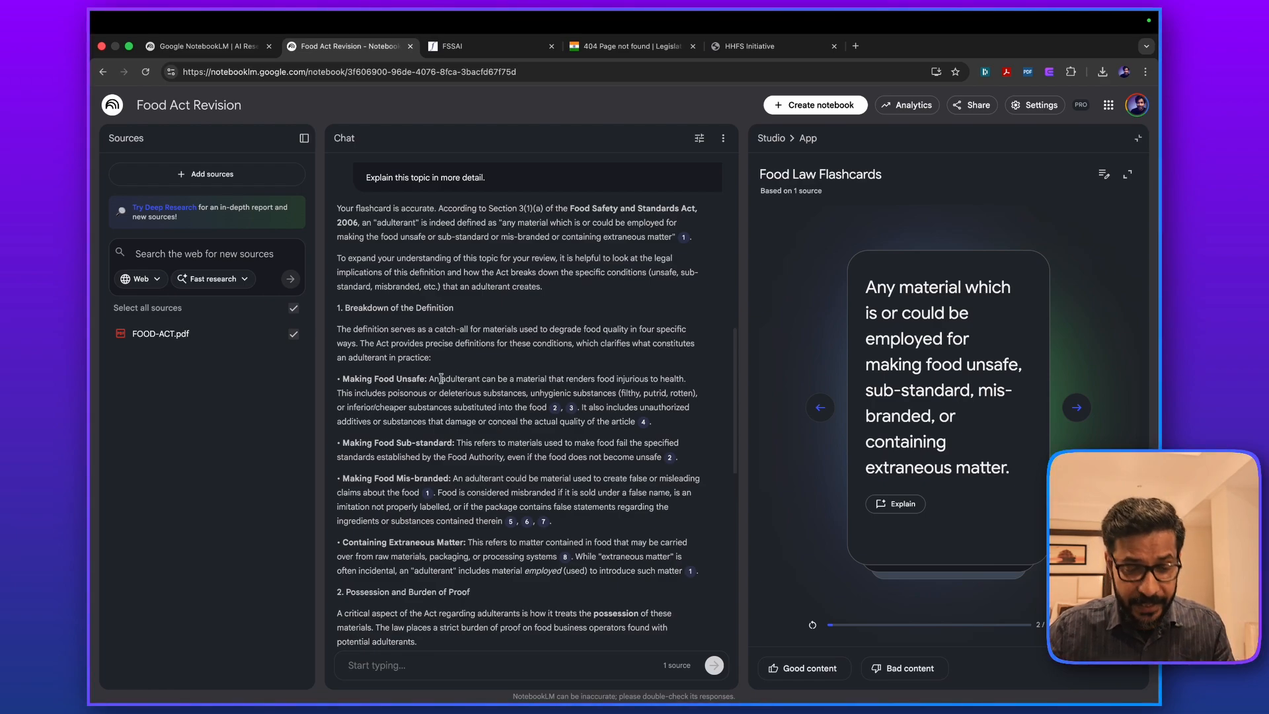
scroll(475, 416, "down", 5)
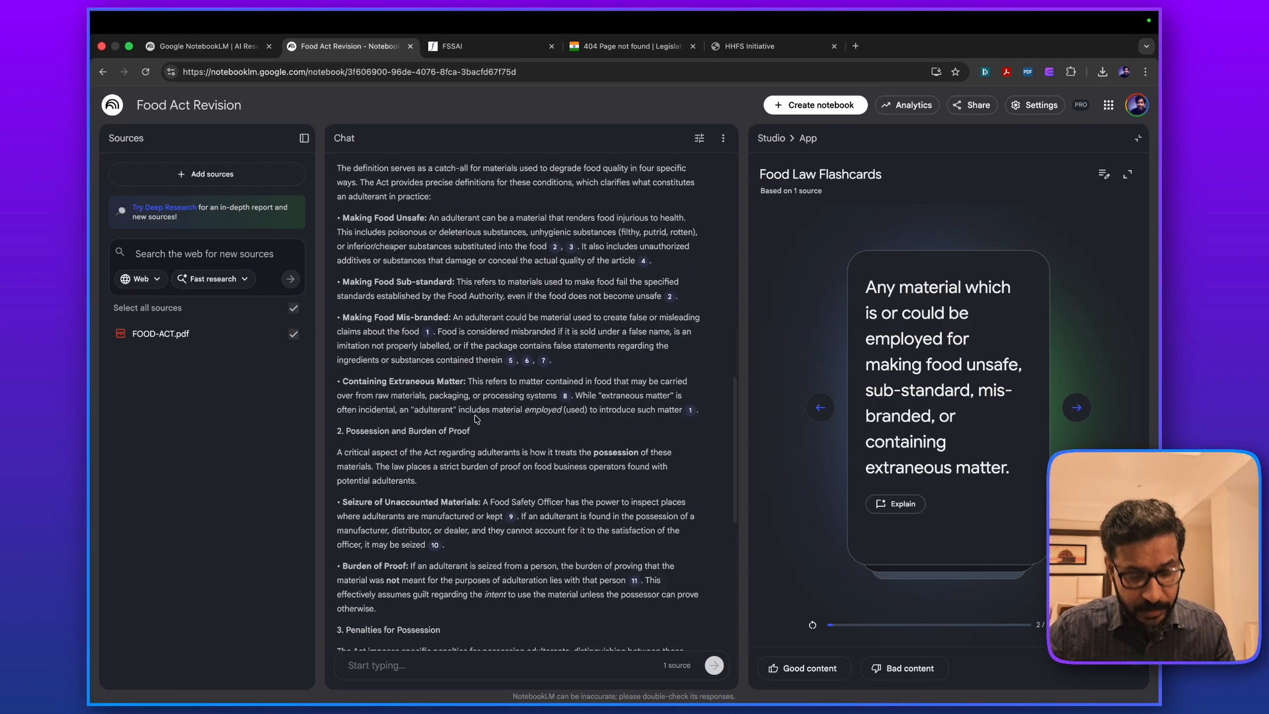
scroll(476, 417, "down", 10)
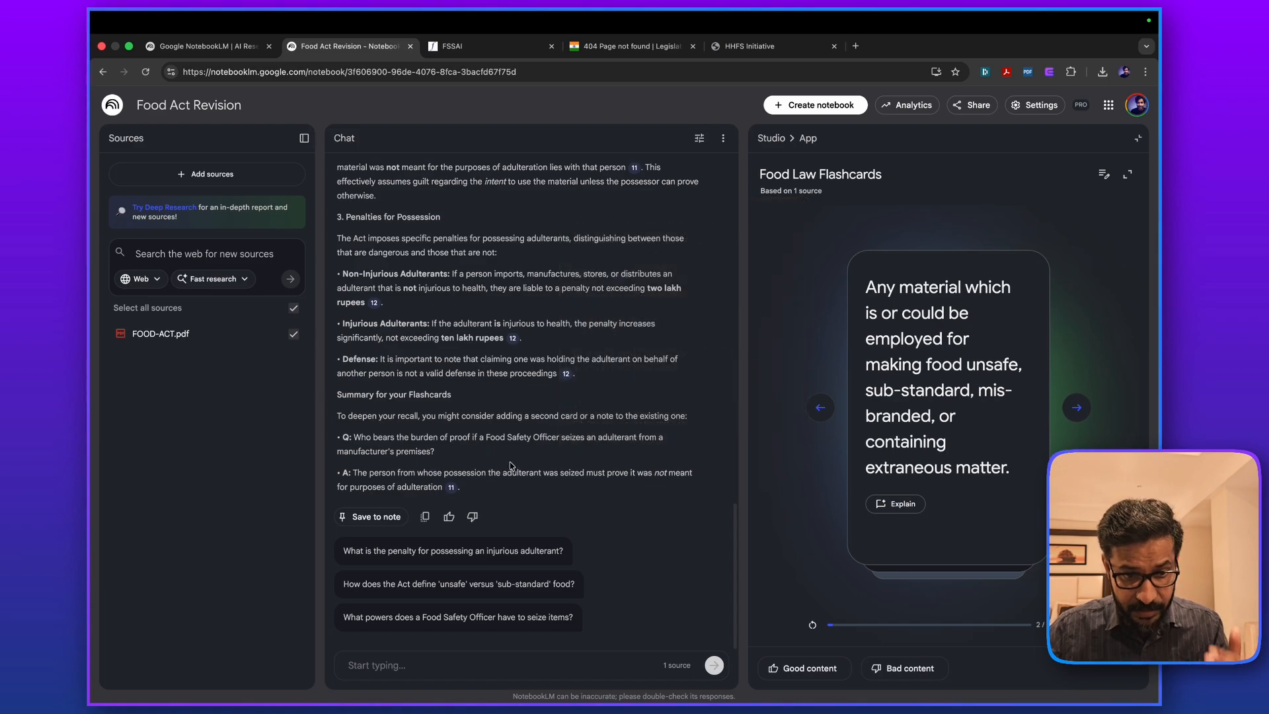
Step: Advance to the flashcard on the term 'consumer' and reveal its answer
left_click(1071, 407)
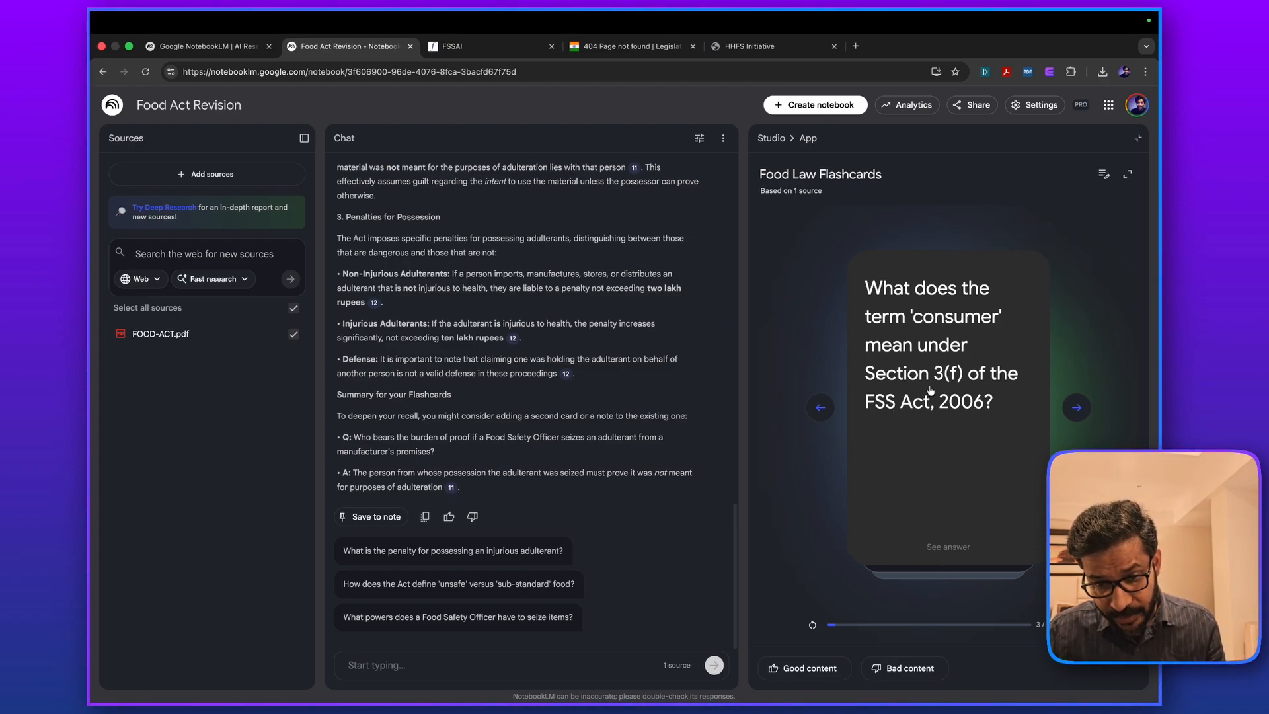
left_click(948, 479)
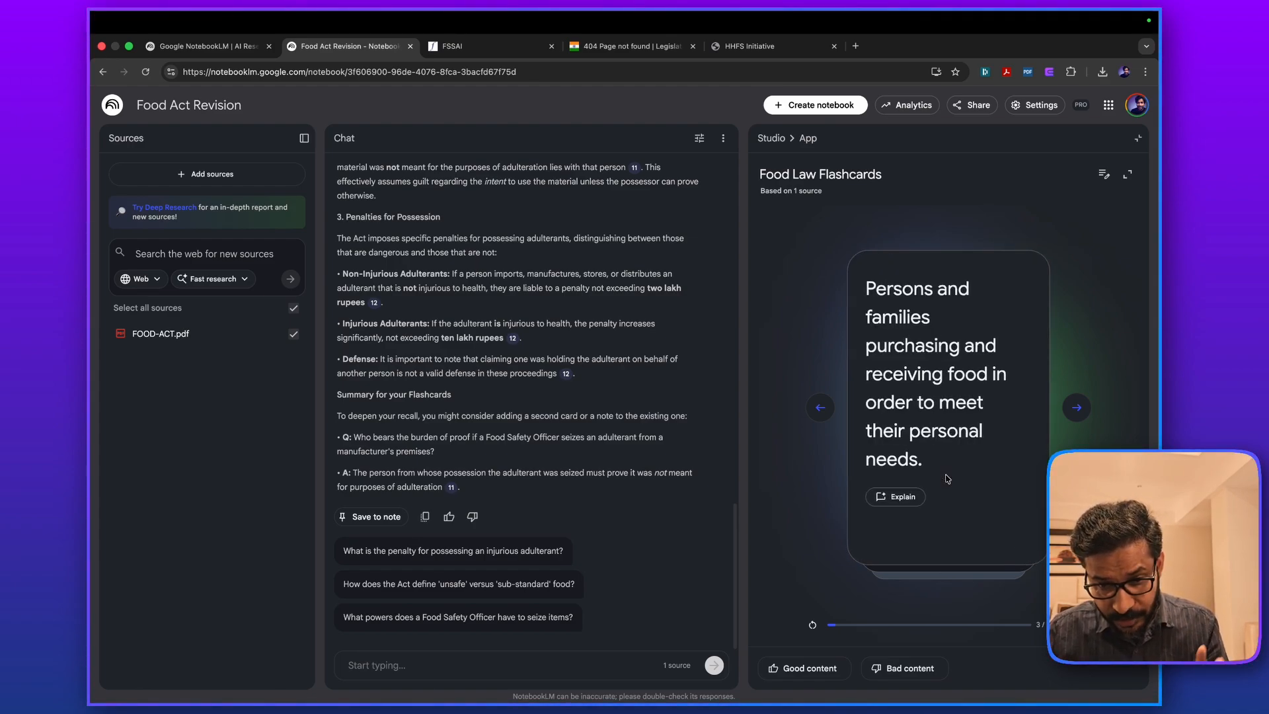